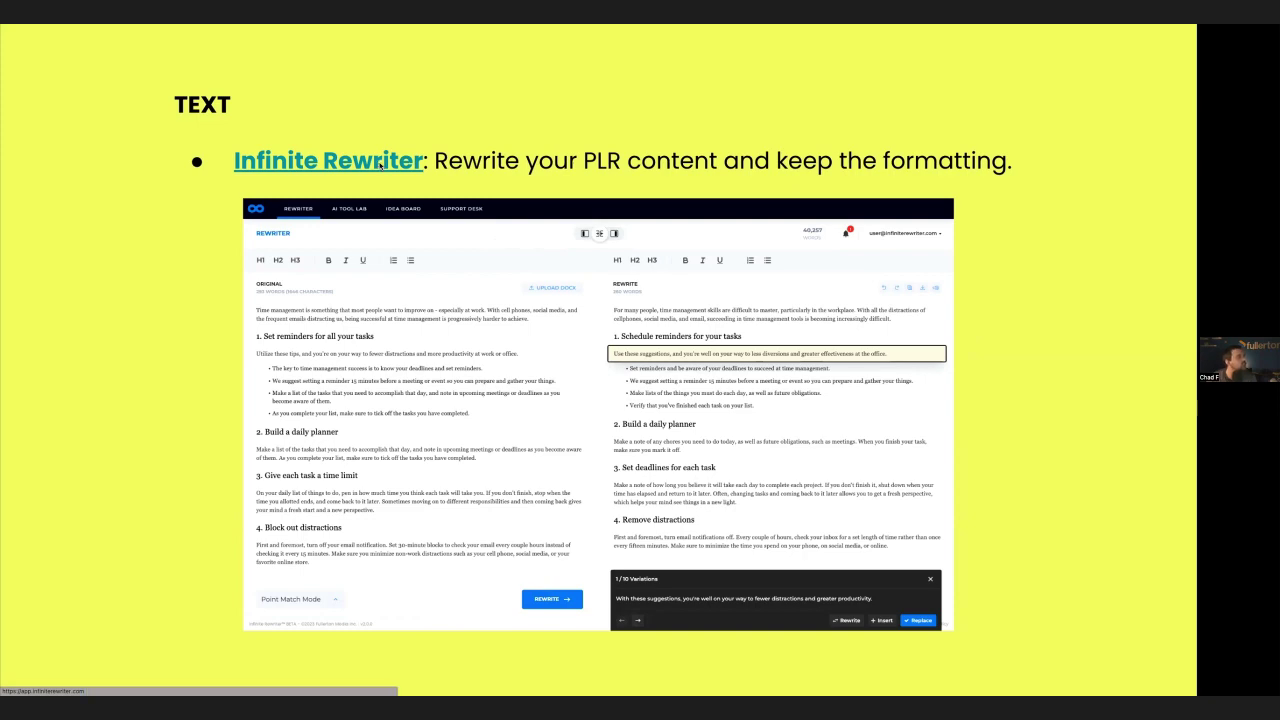
Switch from the presentation to the already open Infinite Rewriter page, closing the duplicate page opened from the slide link
left_click(380, 166)
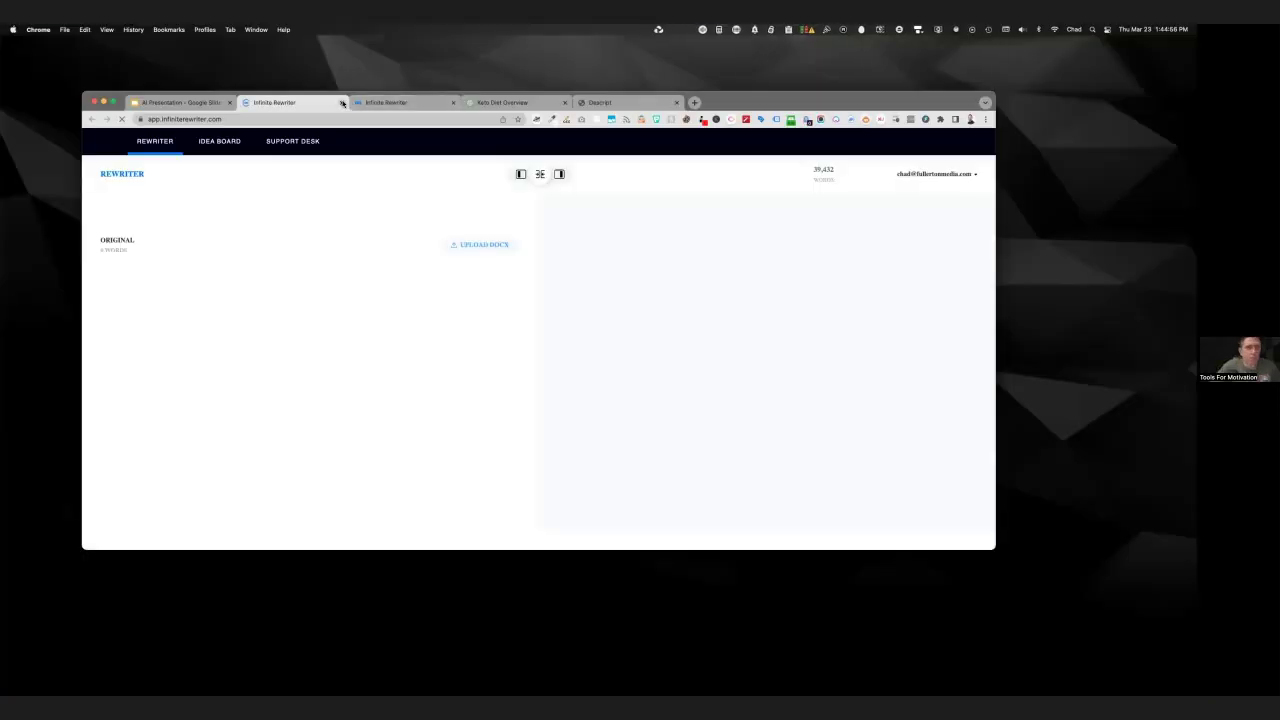
left_click(341, 103)
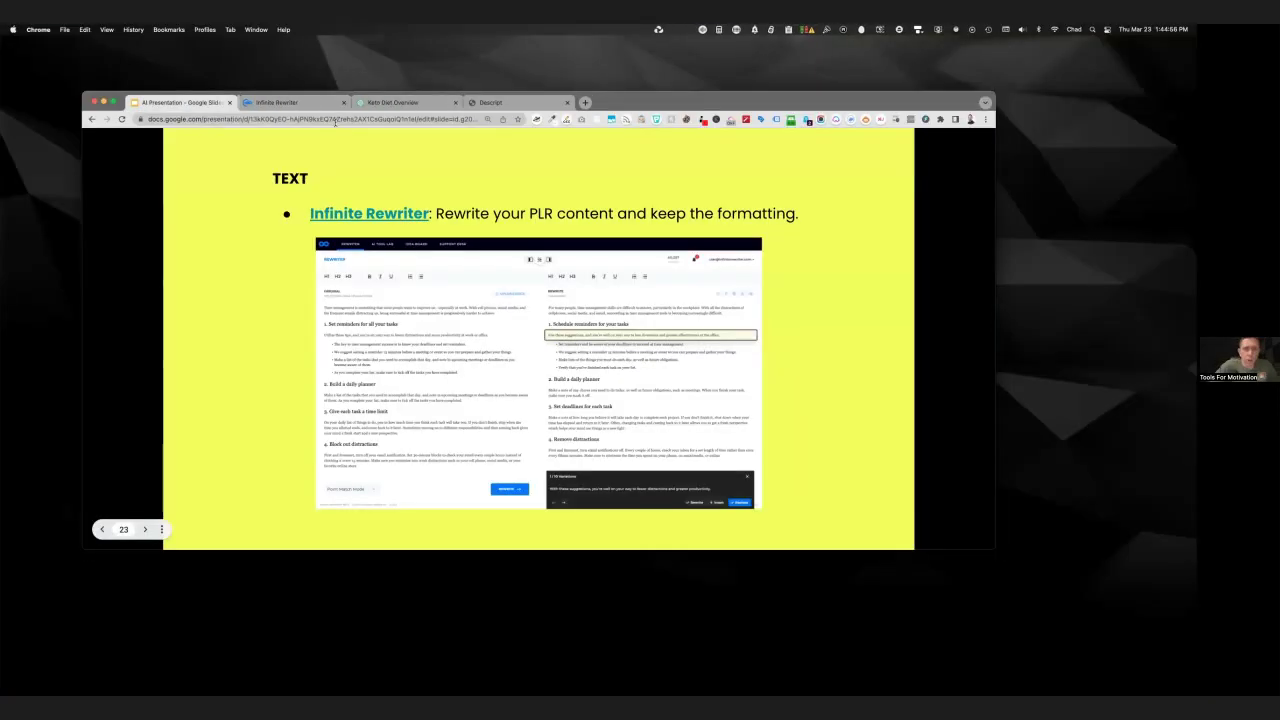
left_click_drag(631, 113, 701, 117)
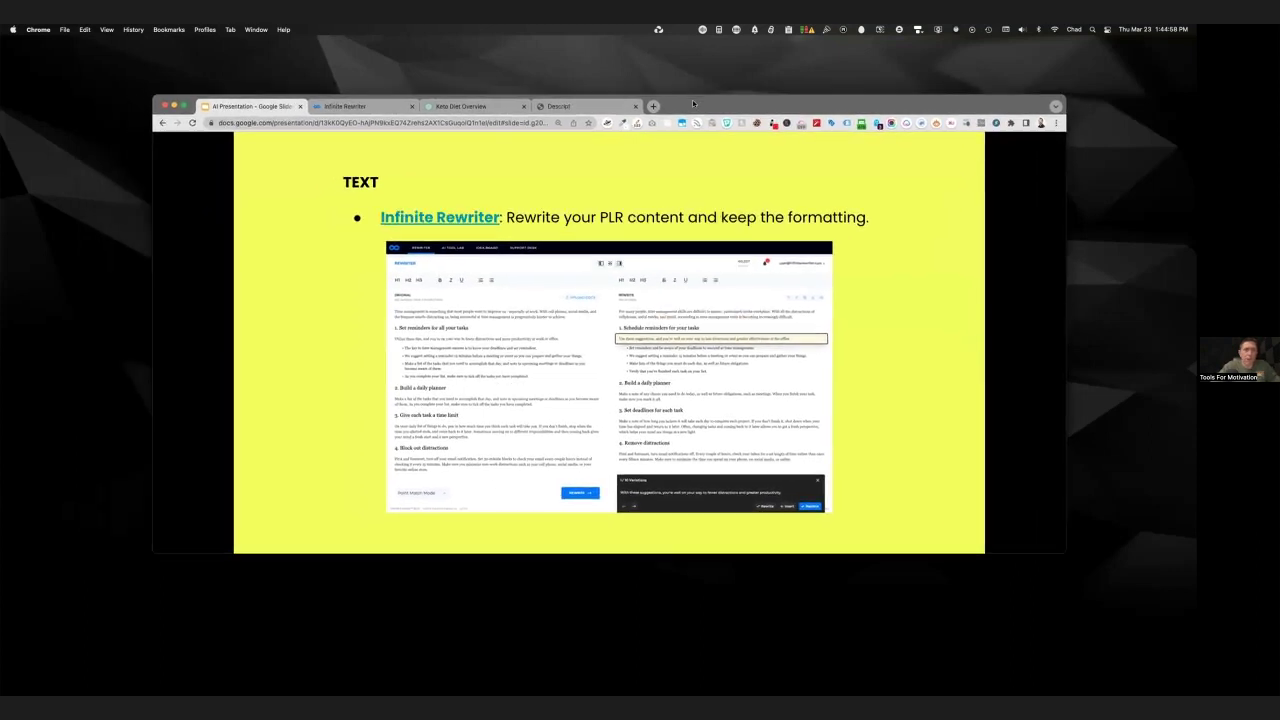
left_click(348, 107)
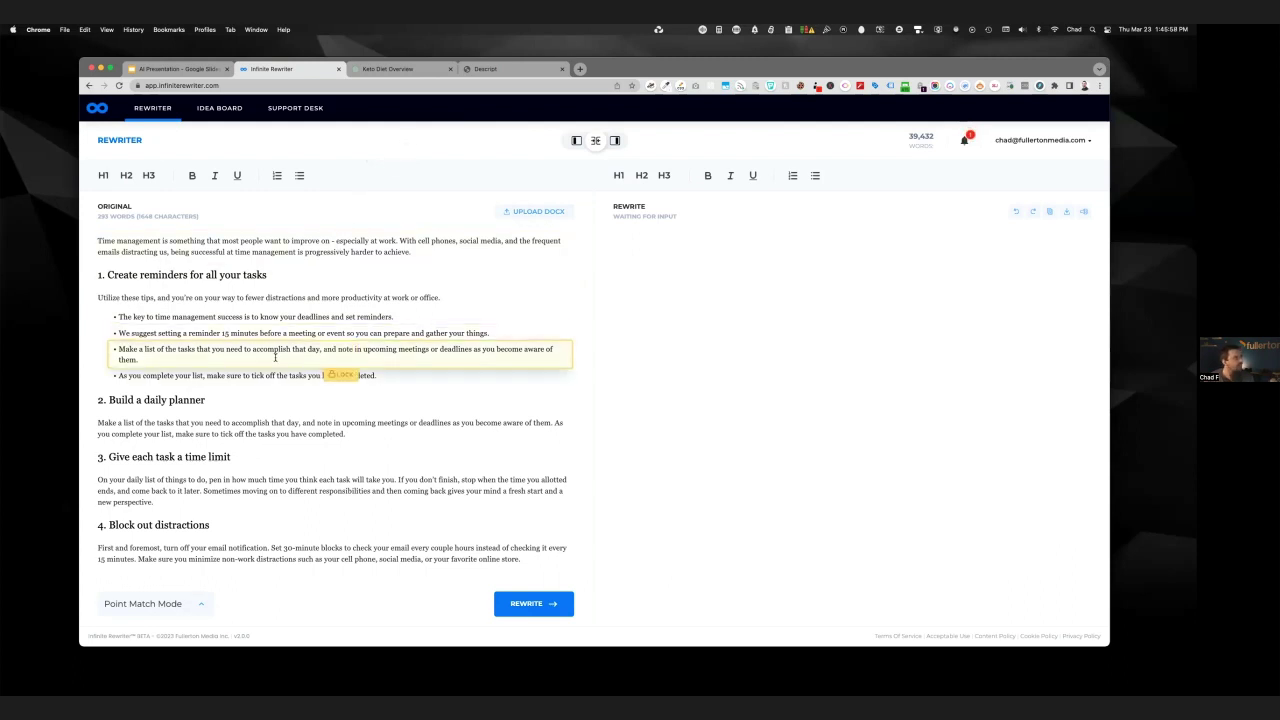
Try the H1 style on the original's heading "1. Create reminders for all your tasks" and set it back to H2
left_click(190, 274)
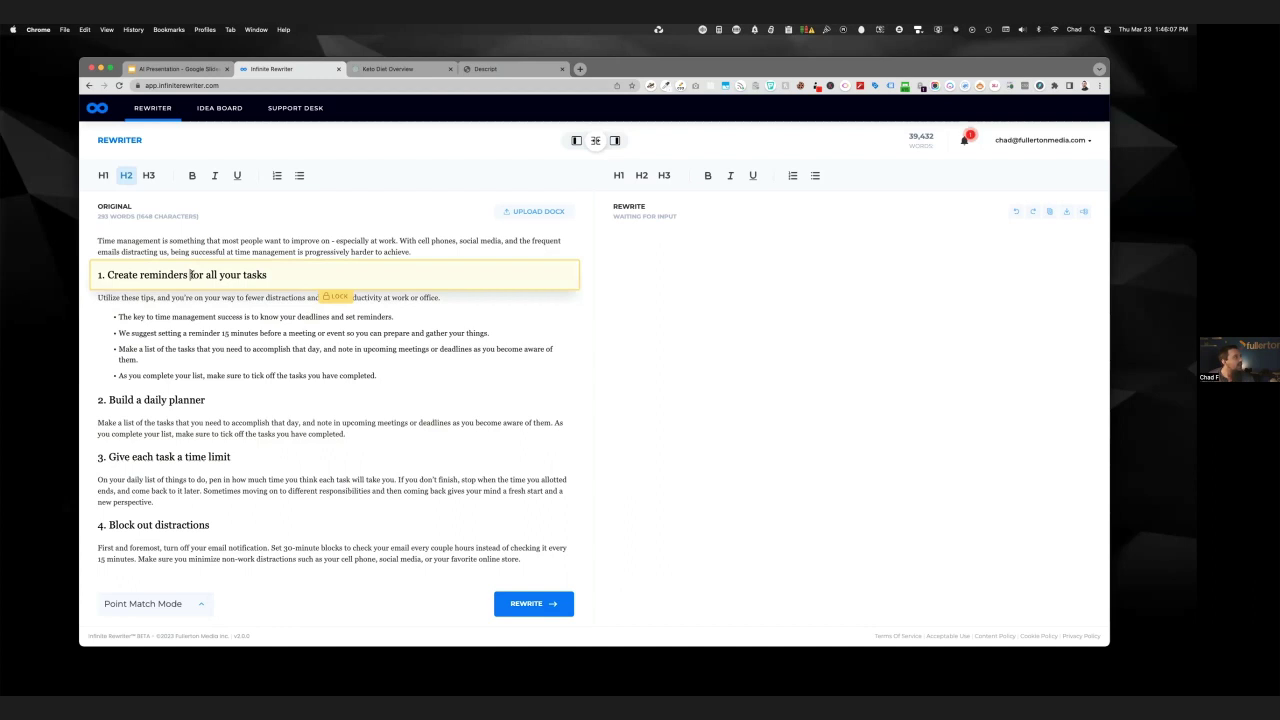
left_click(108, 175)
left_click(126, 175)
Add random test characters to the end of the original's heading "2. Build a daily planner" and delete them again
left_click(268, 275)
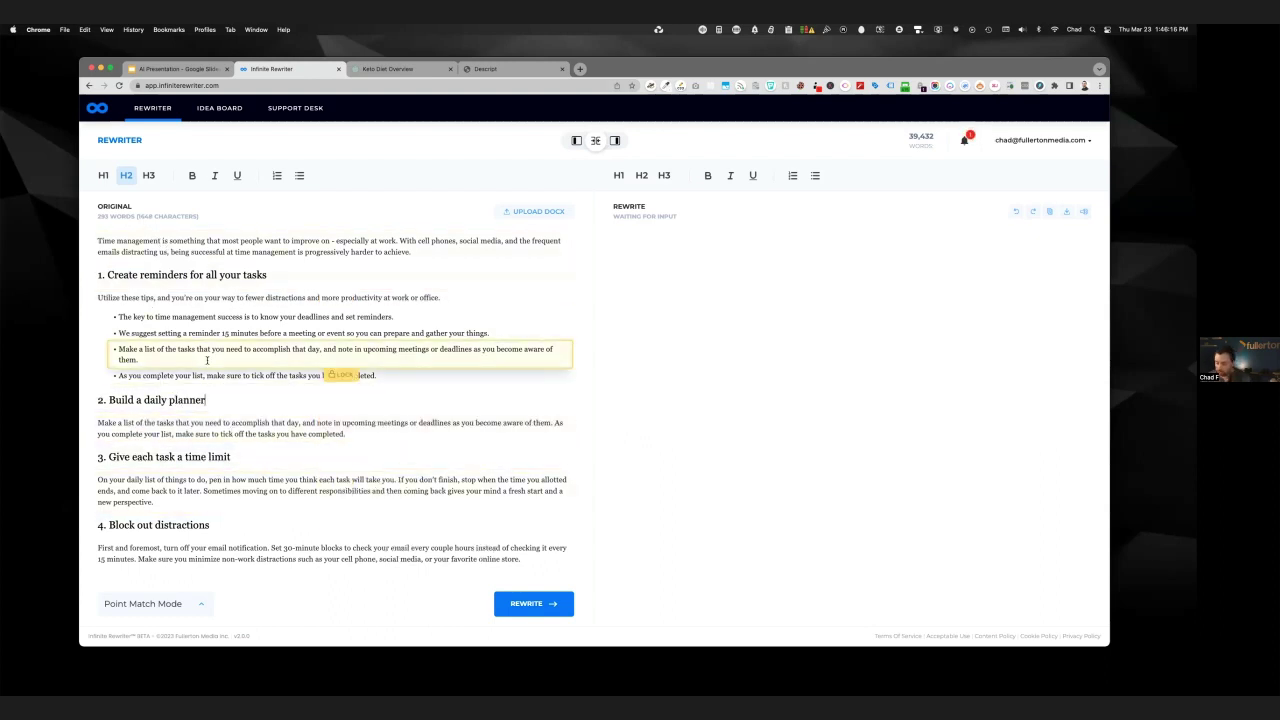
type("awawerawawerae")
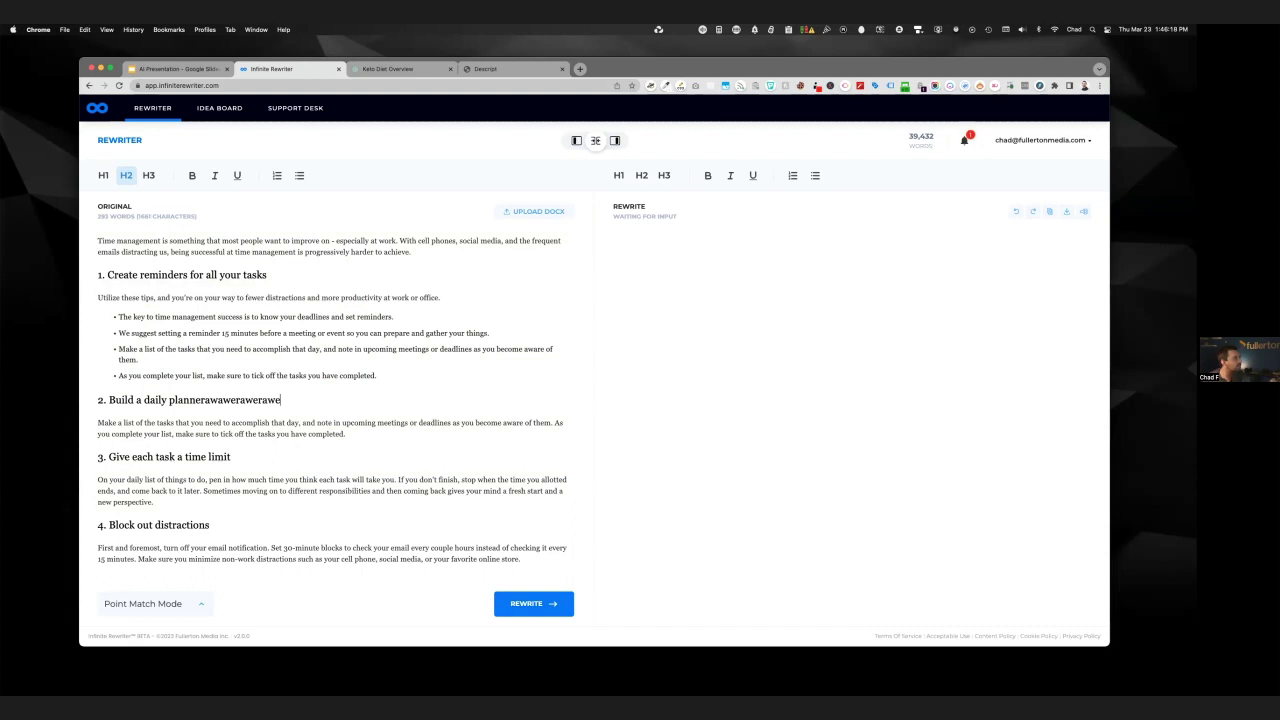
key("BackSpace")
key("BackSpace")
key("BackSpace")
key("BackSpace")
key("BackSpace")
key("BackSpace")
key("BackSpace")
key("BackSpace")
key("BackSpace")
key("BackSpace")
key("BackSpace")
key("BackSpace")
key("BackSpace")
key("BackSpace")
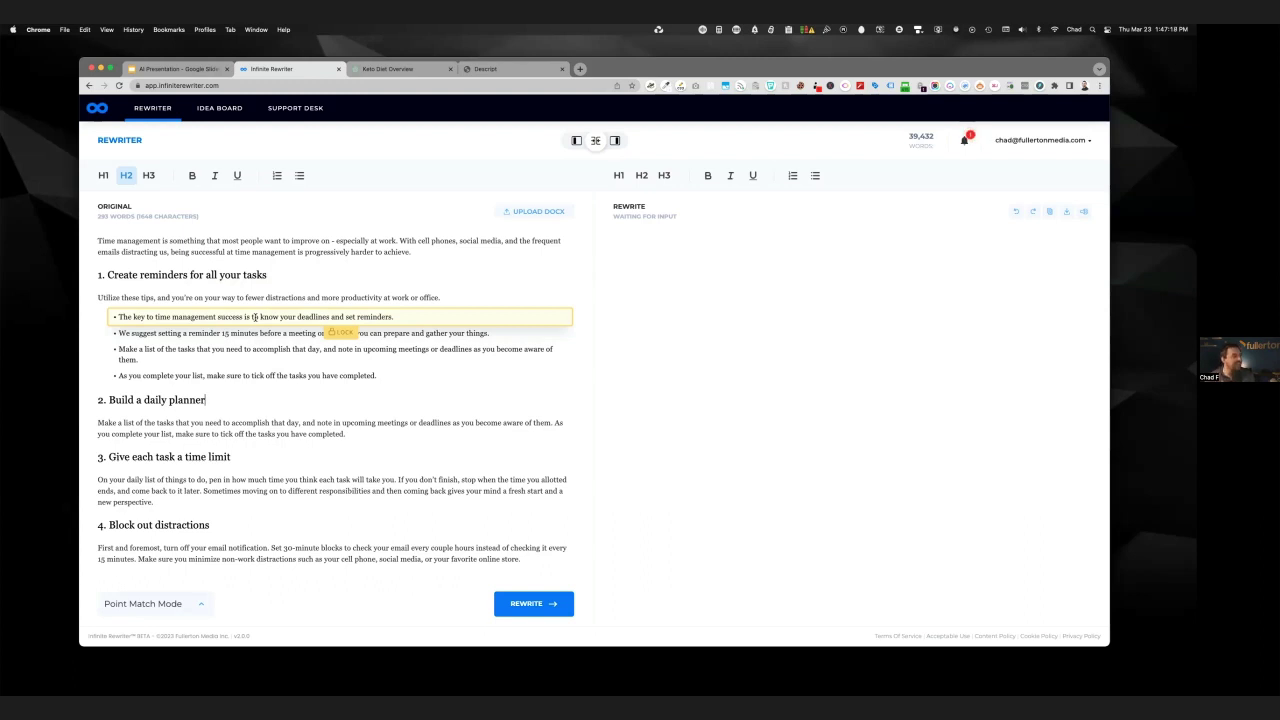
Lock the first two bullet points under "1. Create reminders for all your tasks" in the original text
left_click(410, 252)
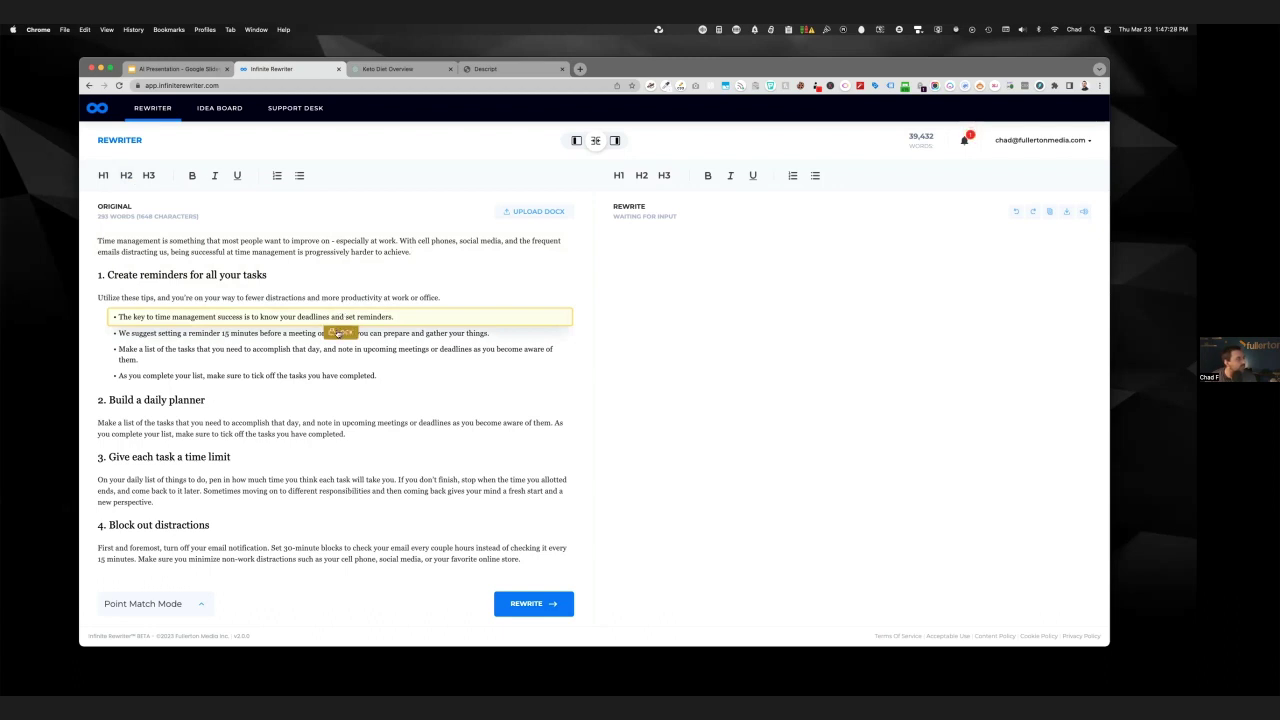
left_click(340, 333)
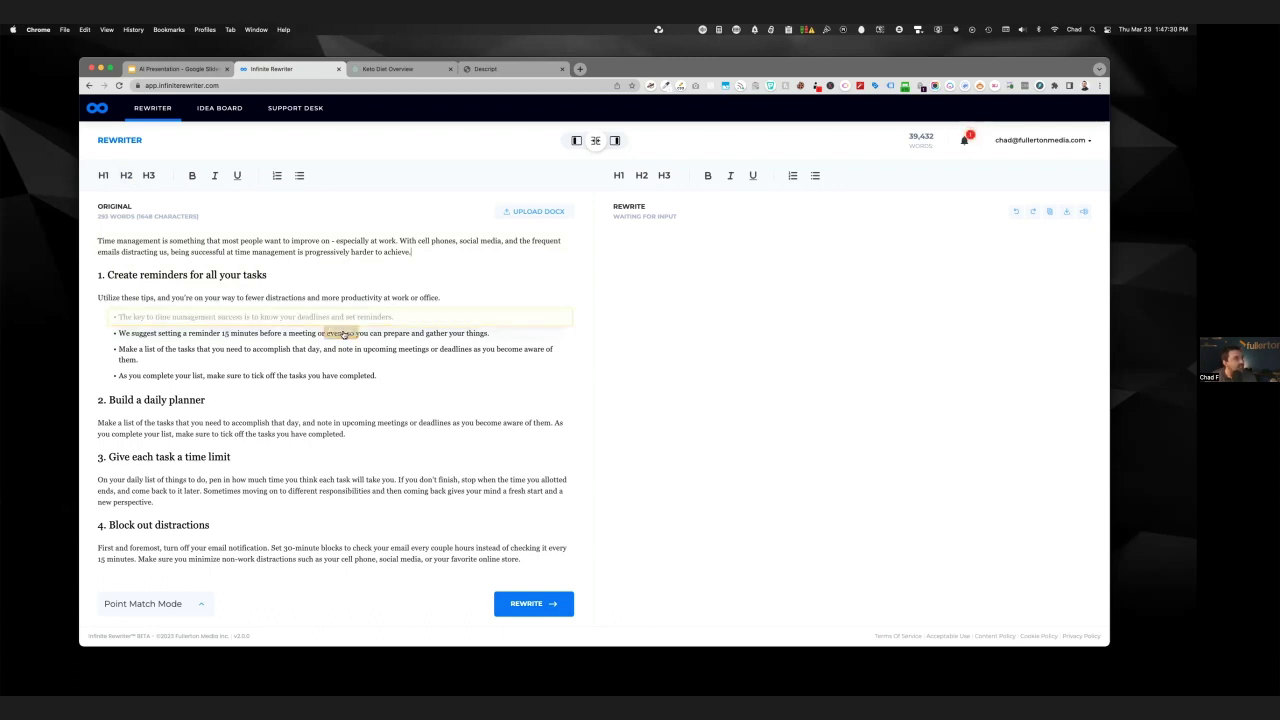
left_click(340, 348)
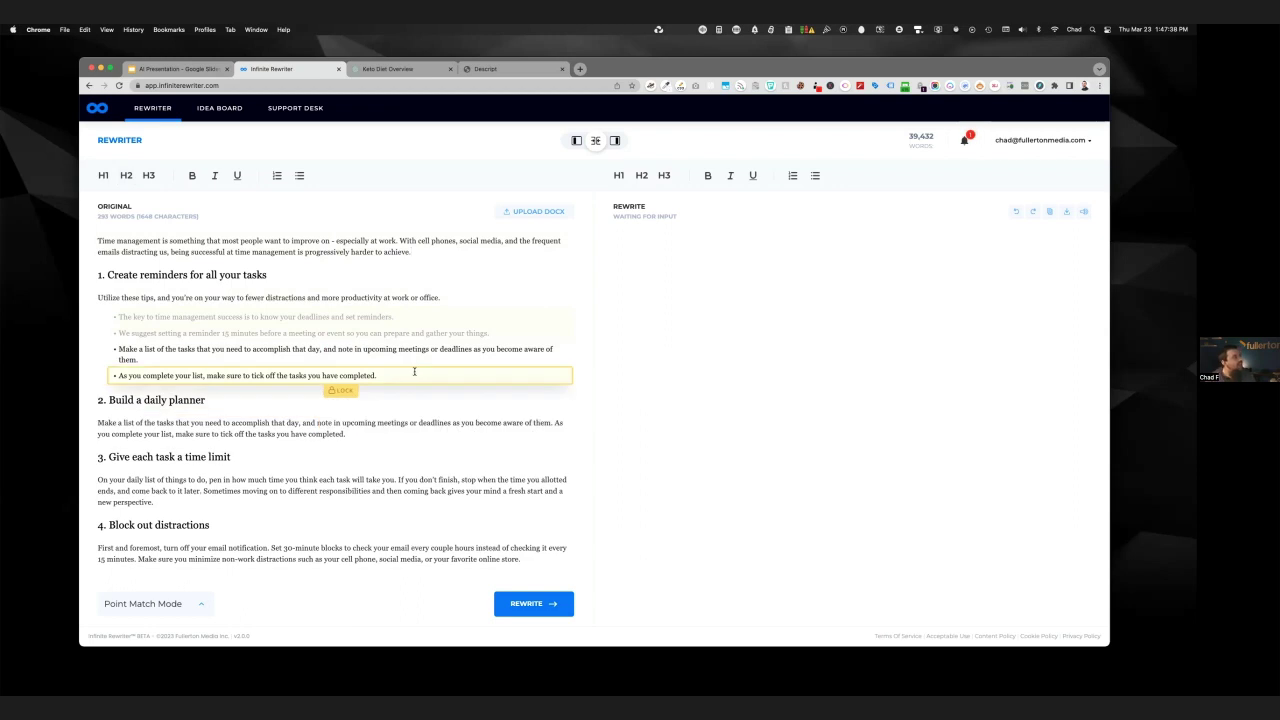
Review the available rewriting modes, keep Point Match Mode and rewrite the whole article
left_click(164, 605)
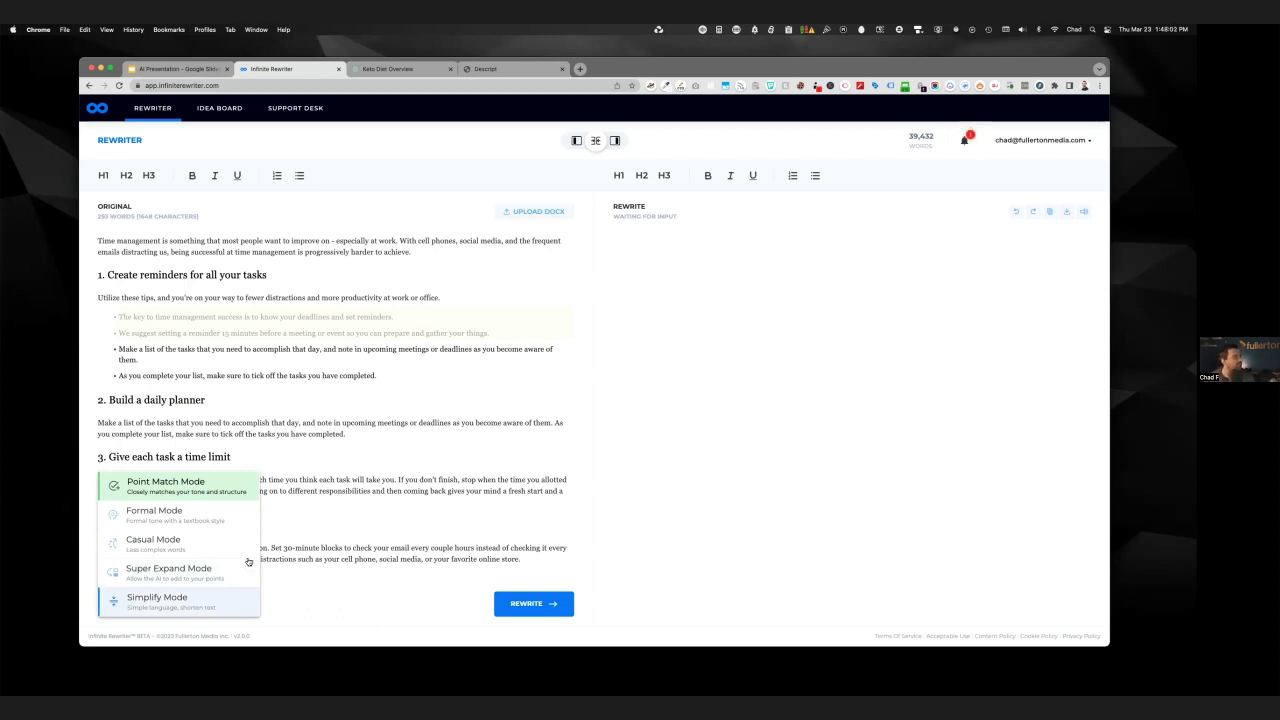
left_click(322, 457)
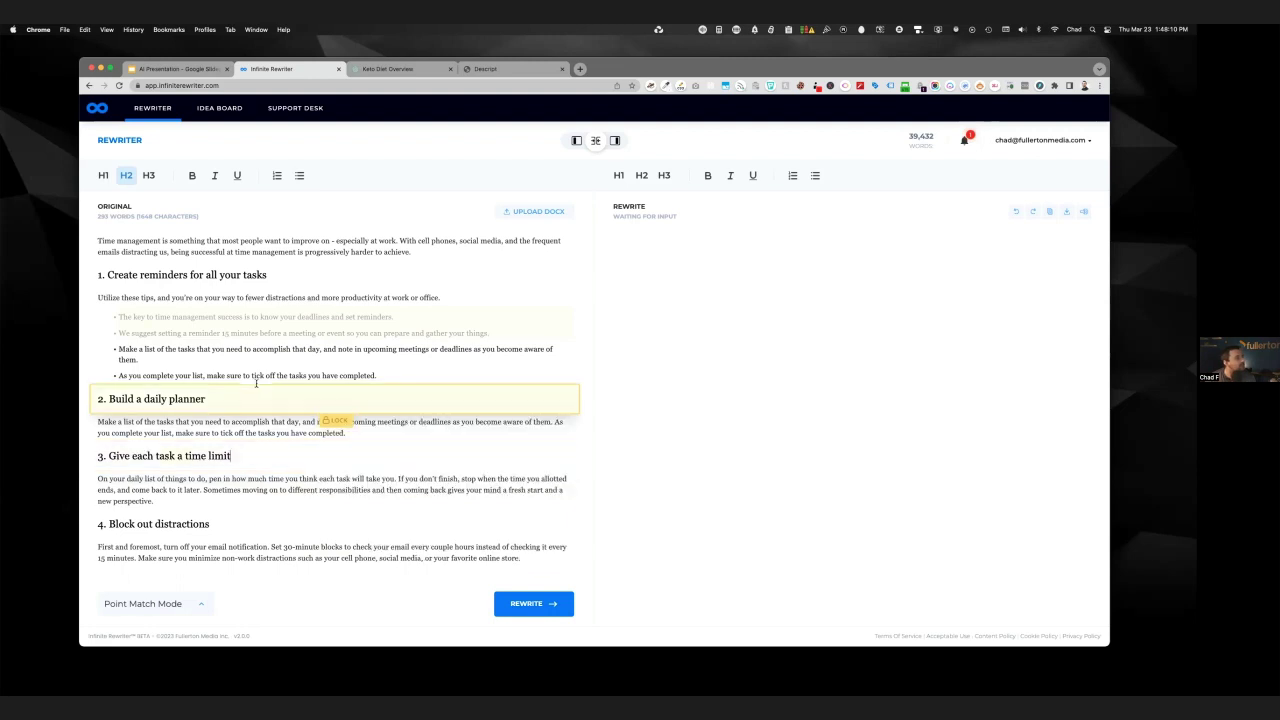
left_click(557, 606)
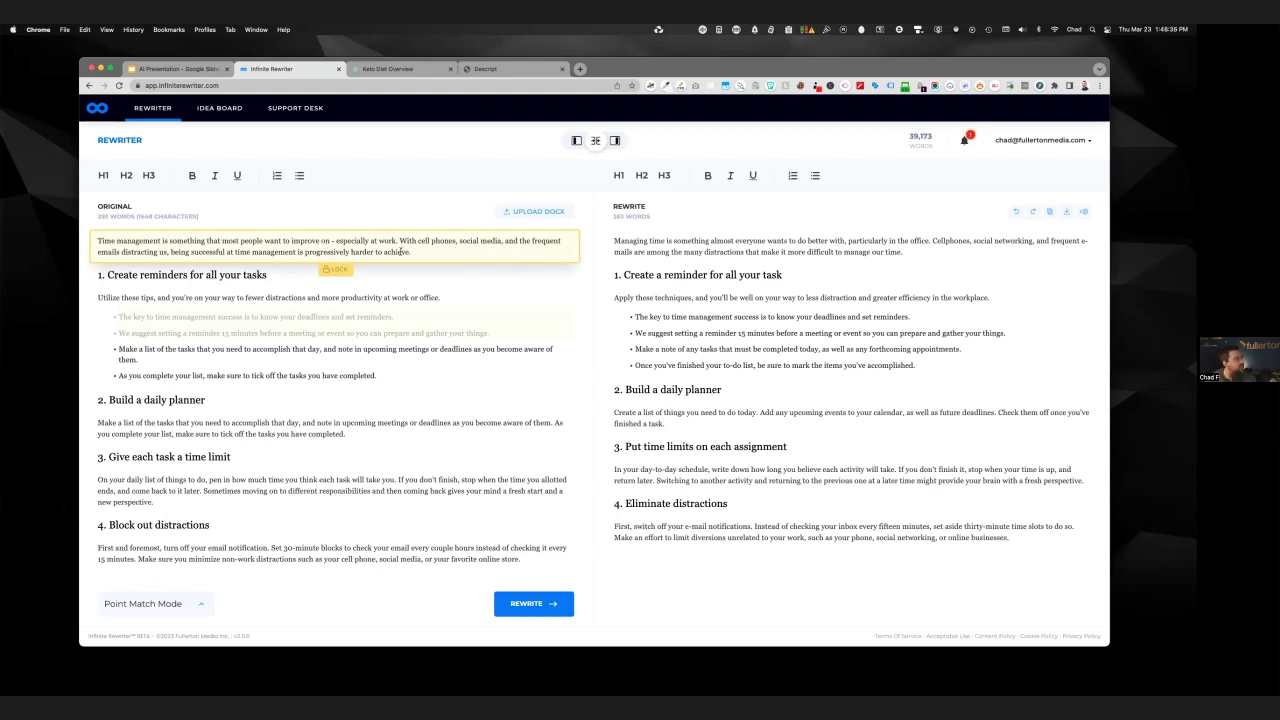
Generate rewrite variations for the first bullet, "The key to time management success is to know your deadlines and set reminders," in the rewritten text
mouse_move(622, 250)
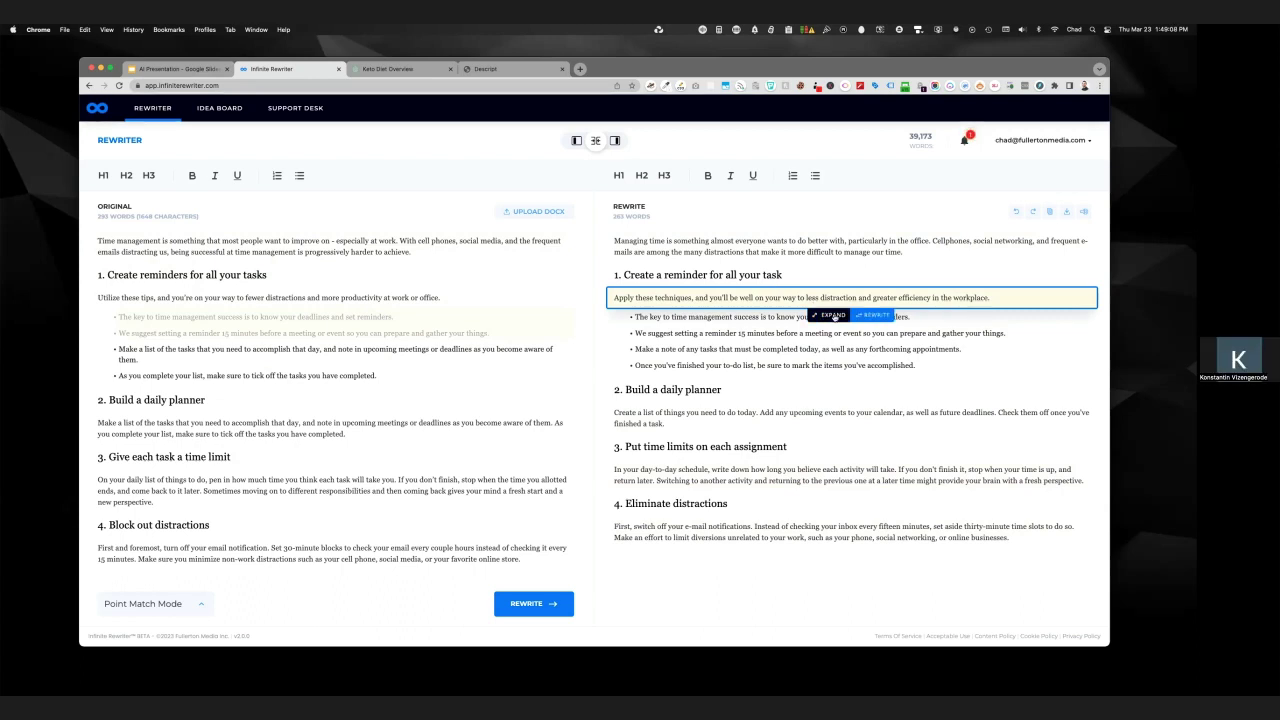
left_click(711, 317)
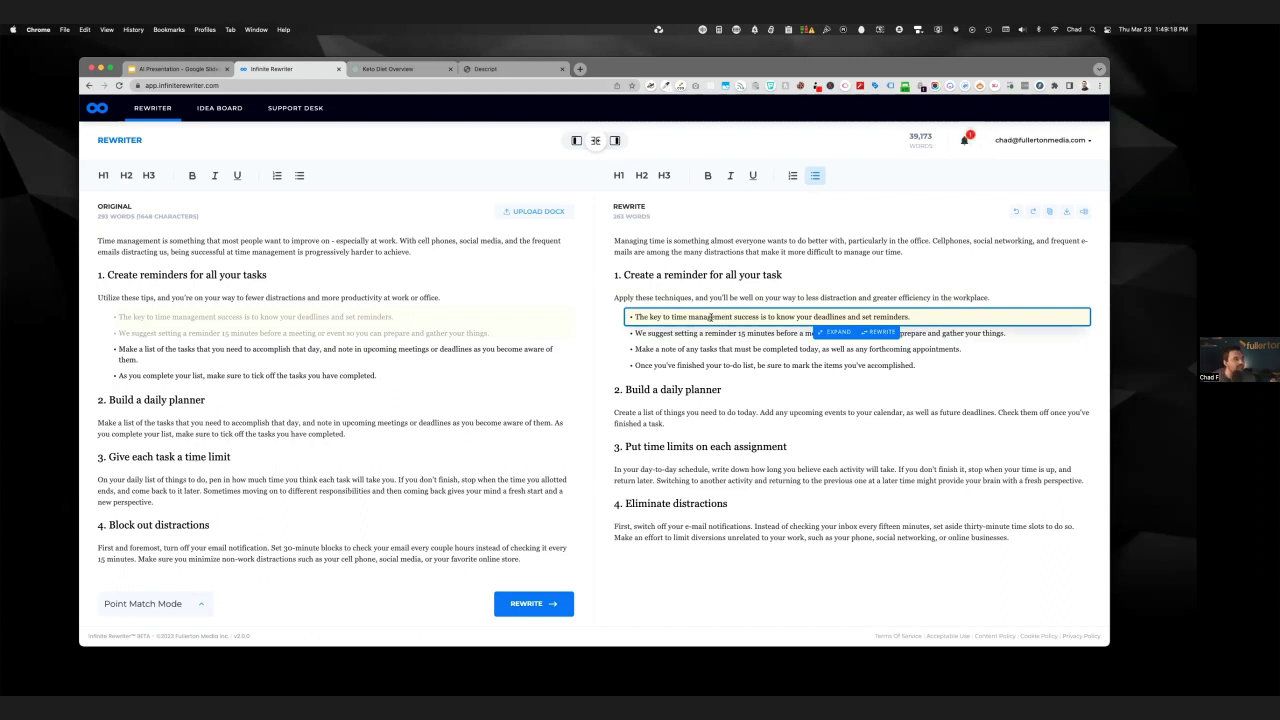
left_click(881, 331)
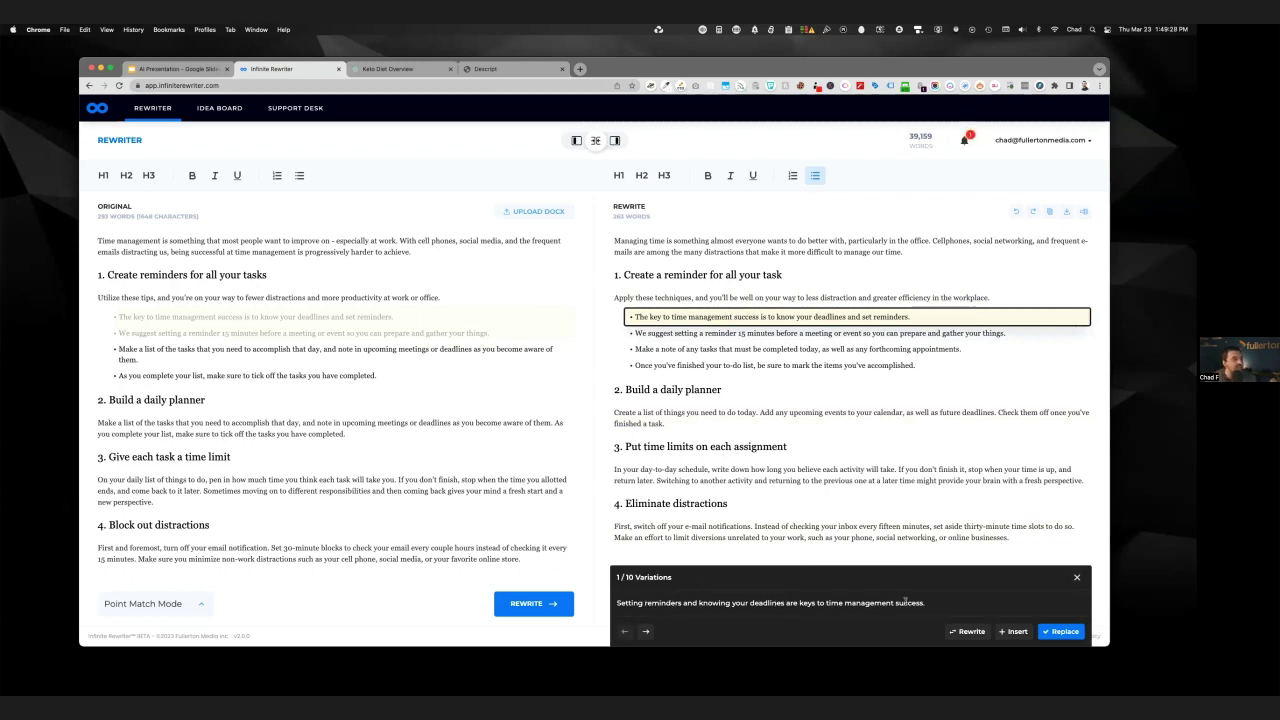
Replace the first bullet with the fourth variation, "To be successful at time management, you need to set deadlines and remind yourself of them," and close the variations
left_click(646, 632)
left_click(647, 632)
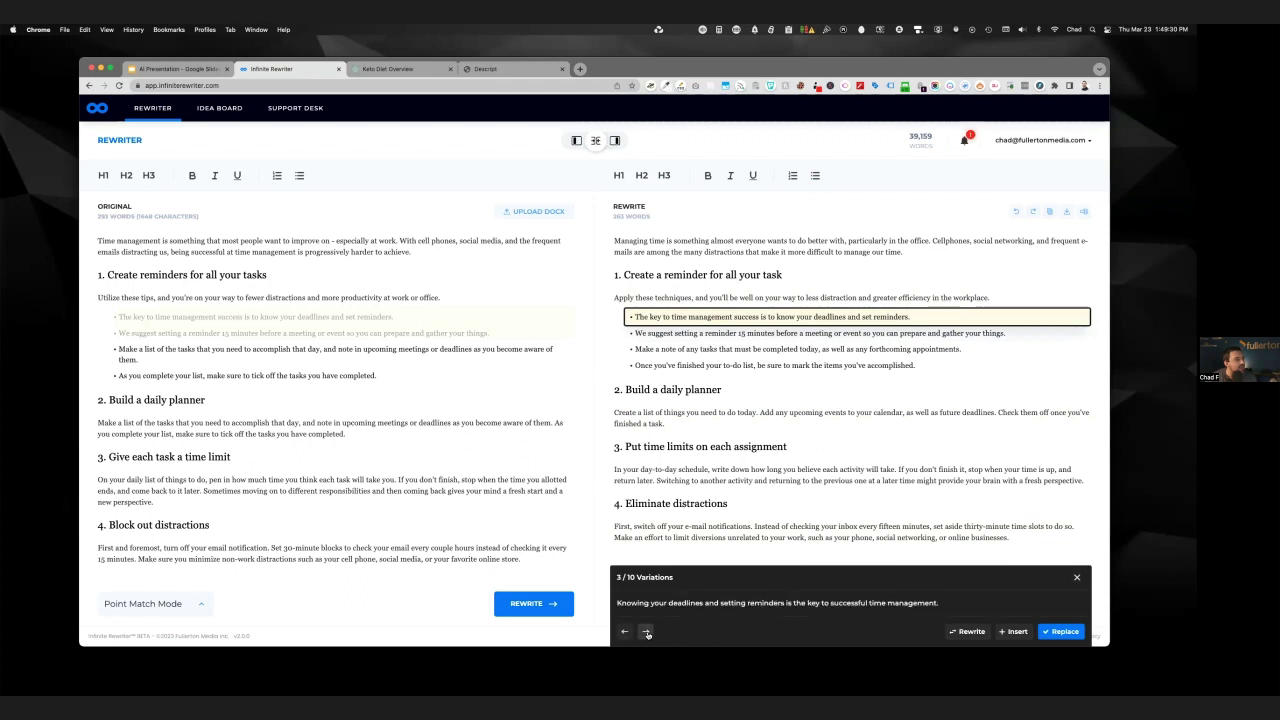
left_click(648, 632)
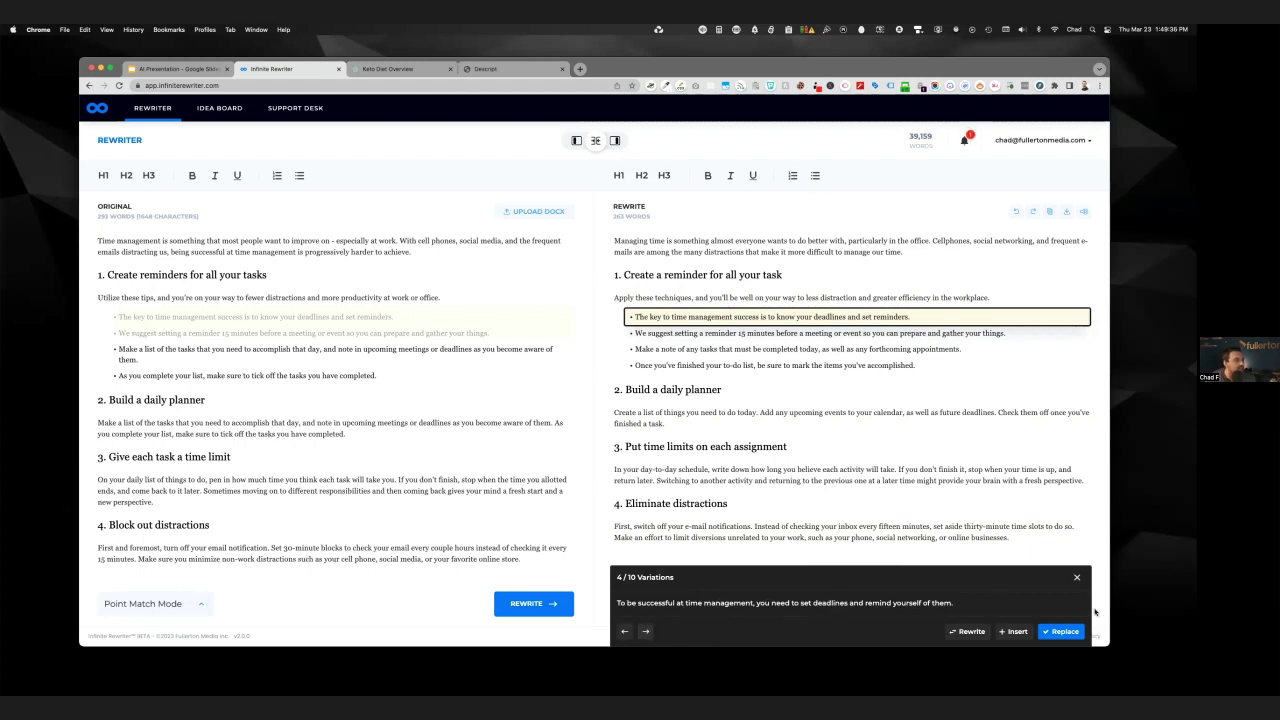
left_click(1064, 631)
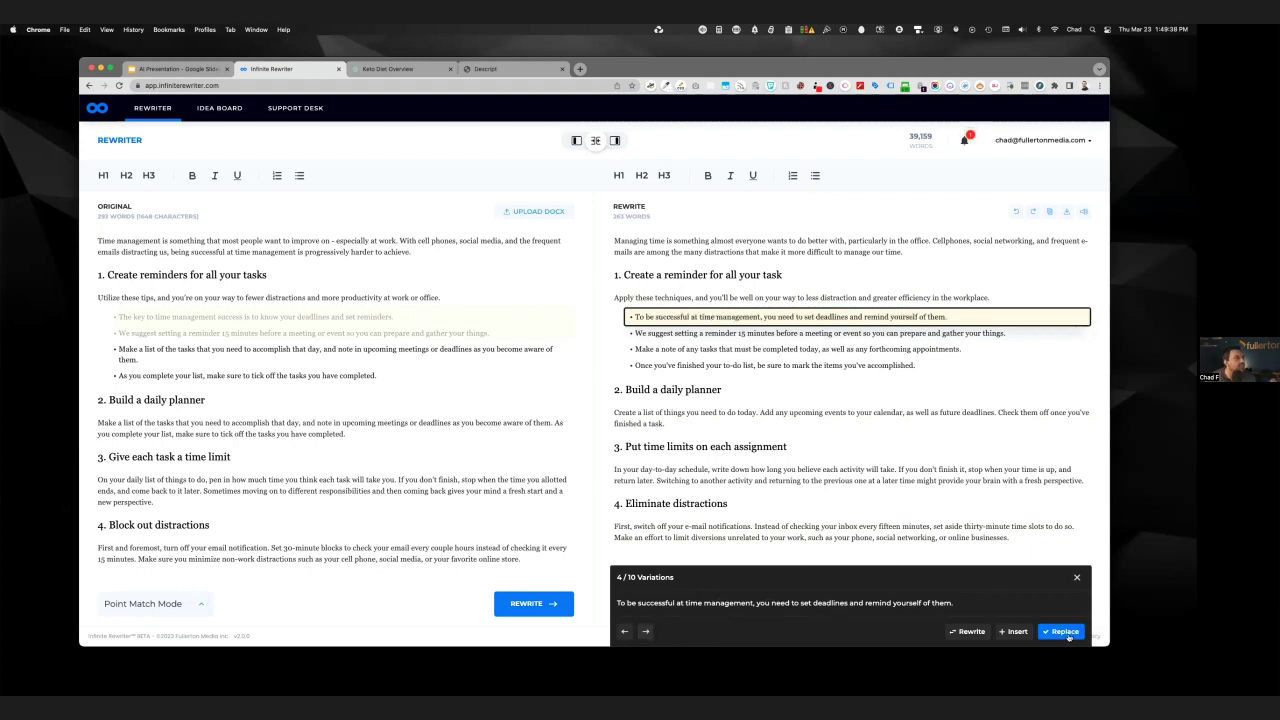
left_click(1078, 579)
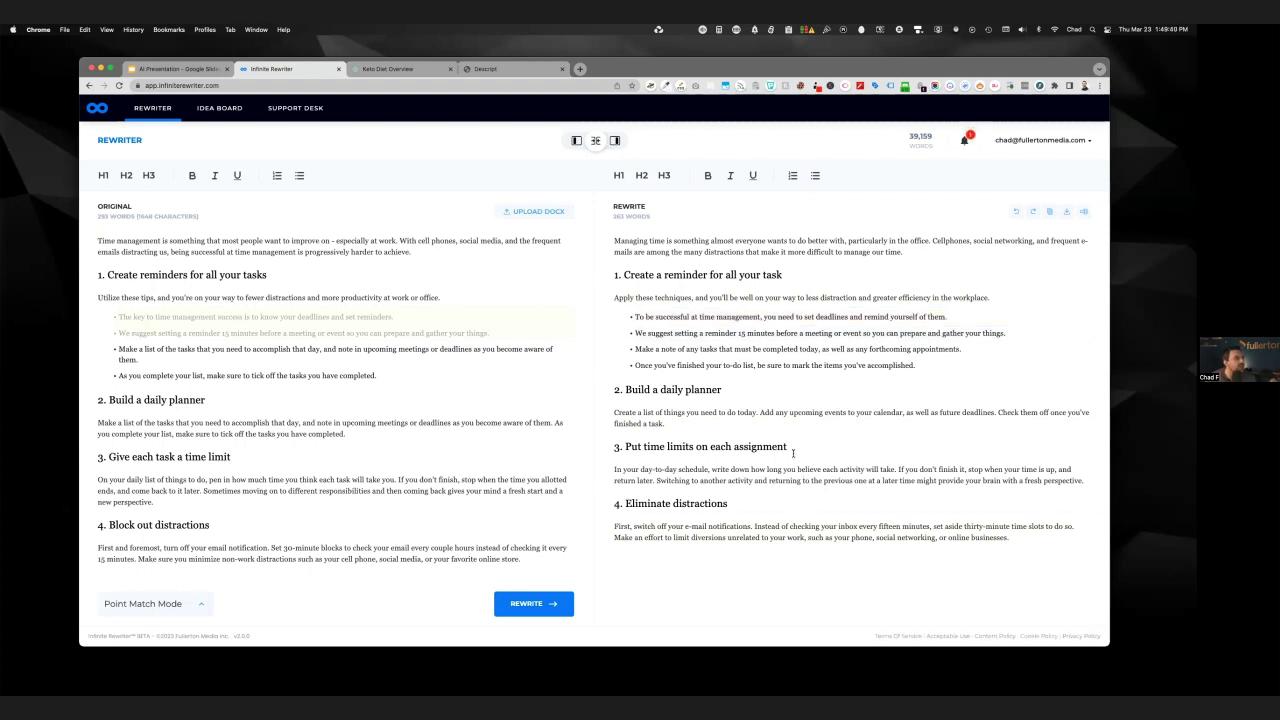